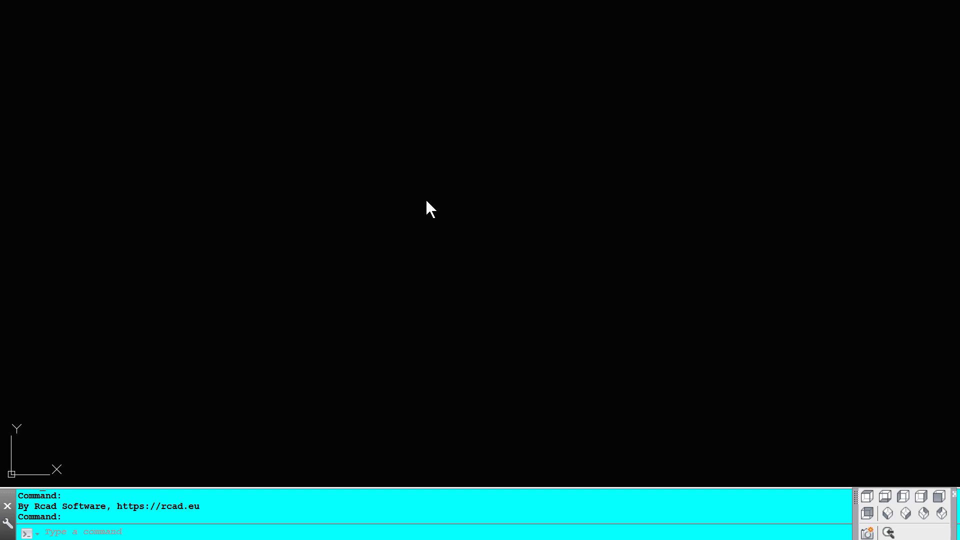
Load the load_XYZ.lsp routine with APPLOAD from the XYZ and 4D files folder.
{"action": "type", "text": "appload"}
{"action": "key", "text": "Return"}
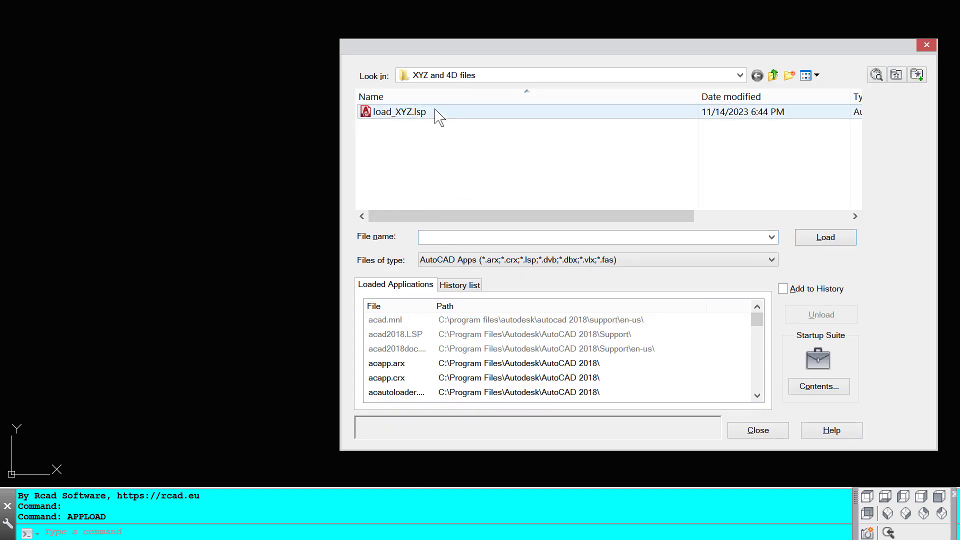
{"action": "double_click", "coordinate": [416, 114]}
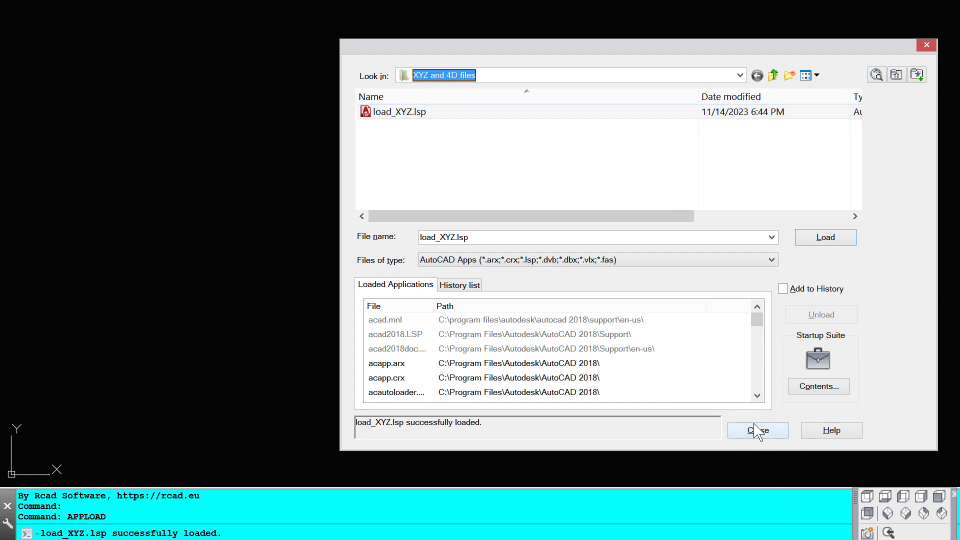
{"action": "left_click", "coordinate": [755, 433]}
Load 'Loadp4 points example x y z scalar.txt' with LOADP4 as 51664 colour-graded points.
{"action": "type", "text": "loadp4"}
{"action": "key", "text": "Return"}
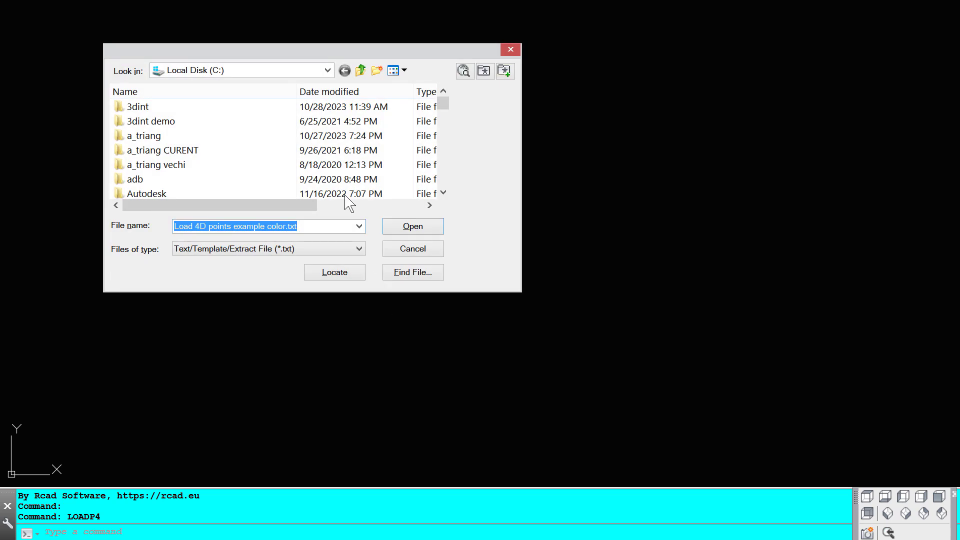
{"action": "left_click", "coordinate": [359, 225]}
{"action": "left_click", "coordinate": [346, 239]}
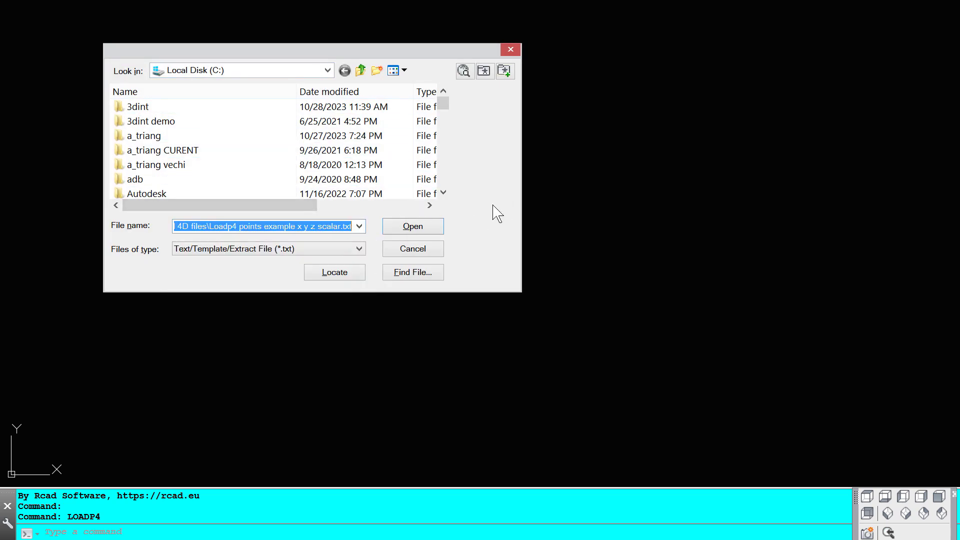
{"action": "left_click", "coordinate": [422, 228]}
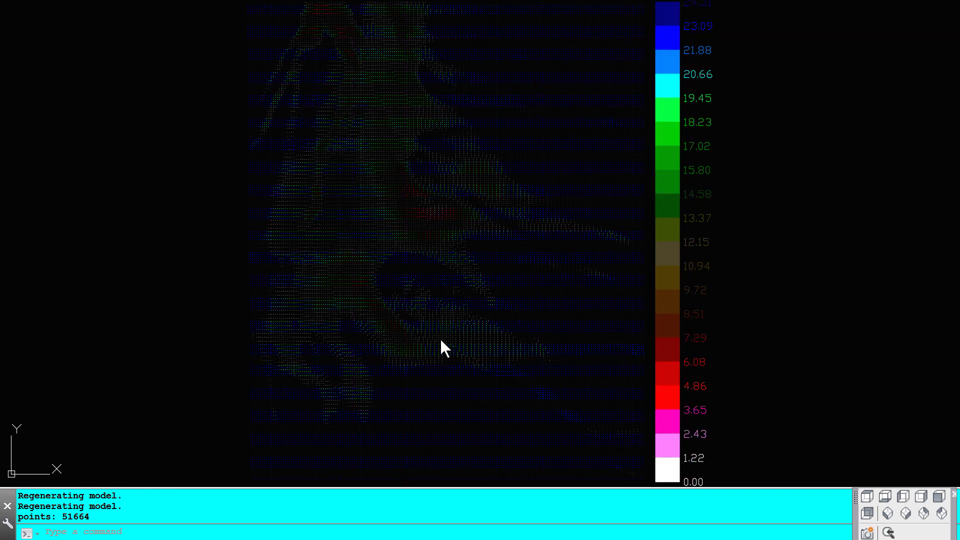
Orbit the scalar point cloud into a 3D view, then begin erasing.
{"action": "mouse_move", "coordinate": [440, 338]}
{"action": "middle_mouse_down", "text": "shift"}
{"action": "mouse_move", "coordinate": [452, 393]}
{"action": "mouse_move", "coordinate": [453, 337]}
{"action": "mouse_move", "coordinate": [428, 310]}
{"action": "mouse_move", "coordinate": [429, 293]}
{"action": "middle_mouse_up", "text": "shift"}
{"action": "right_click", "coordinate": [429, 293]}
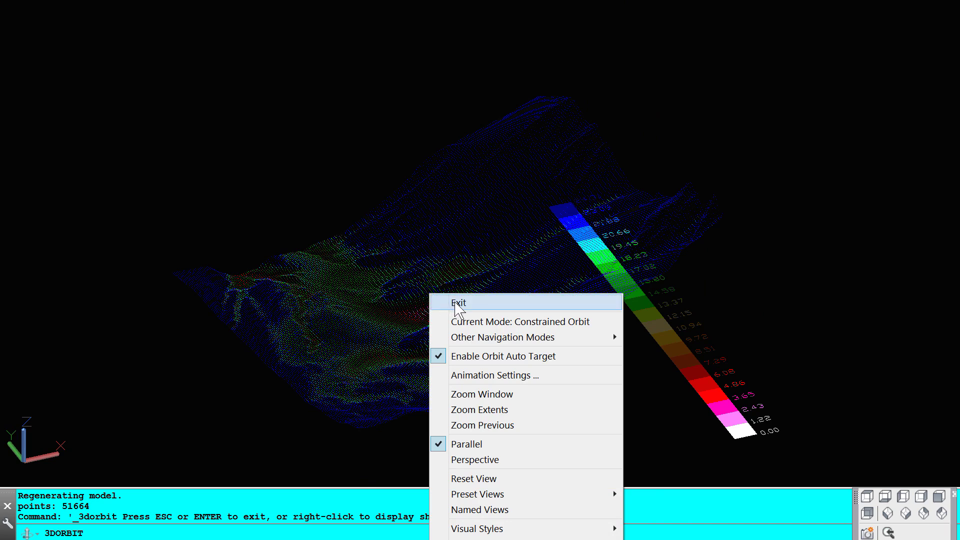
{"action": "left_click", "coordinate": [456, 303]}
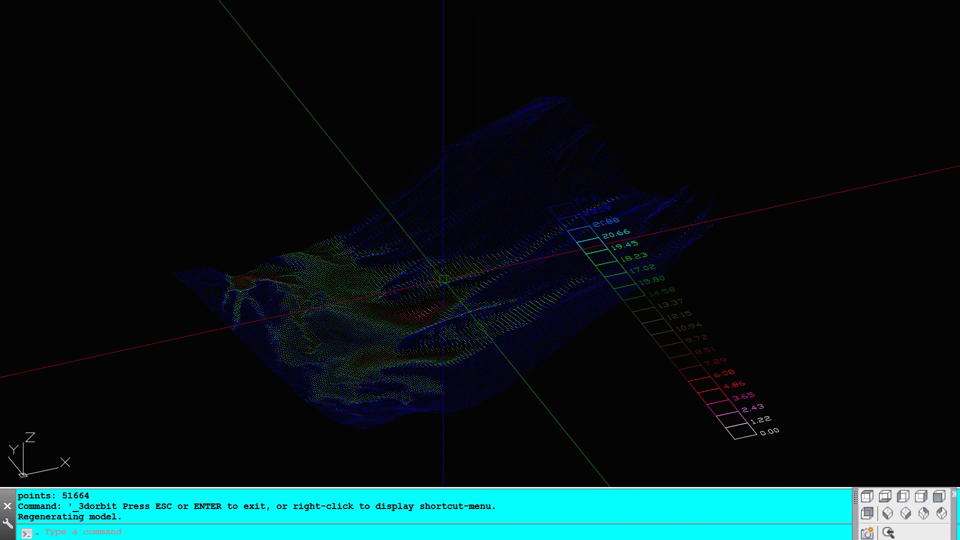
{"action": "type", "text": "E"}
{"action": "key", "text": "Return"}
Erase the entire scalar cloud and return to the plan view.
{"action": "type", "text": "all"}
{"action": "key", "text": "Return"}
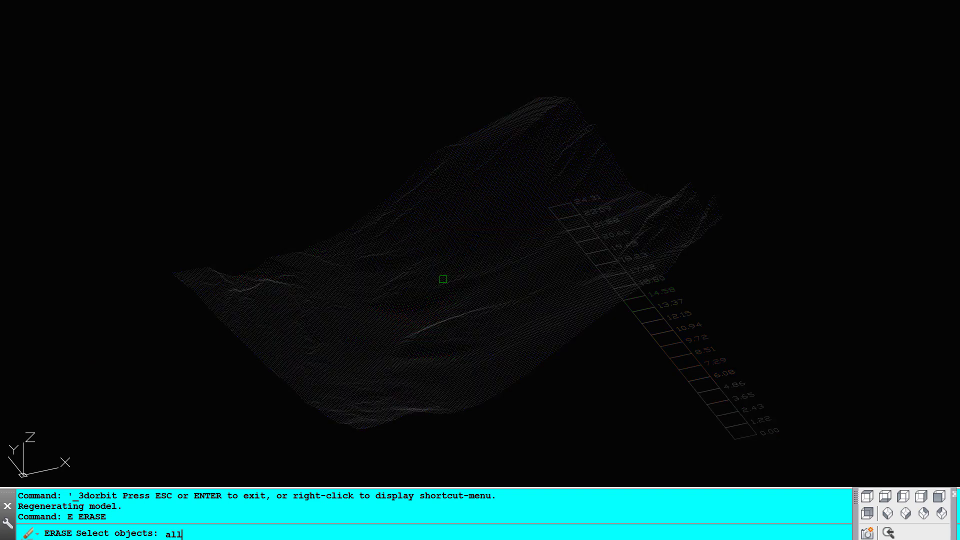
{"action": "key", "text": "Return"}
{"action": "type", "text": "plan"}
{"action": "key", "text": "Return"}
{"action": "key", "text": "Return"}
Load 'Loadp4 points example x y z r g b.txt' as 47533 RGB-coloured points.
{"action": "type", "text": "loadp4"}
{"action": "key", "text": "Return"}
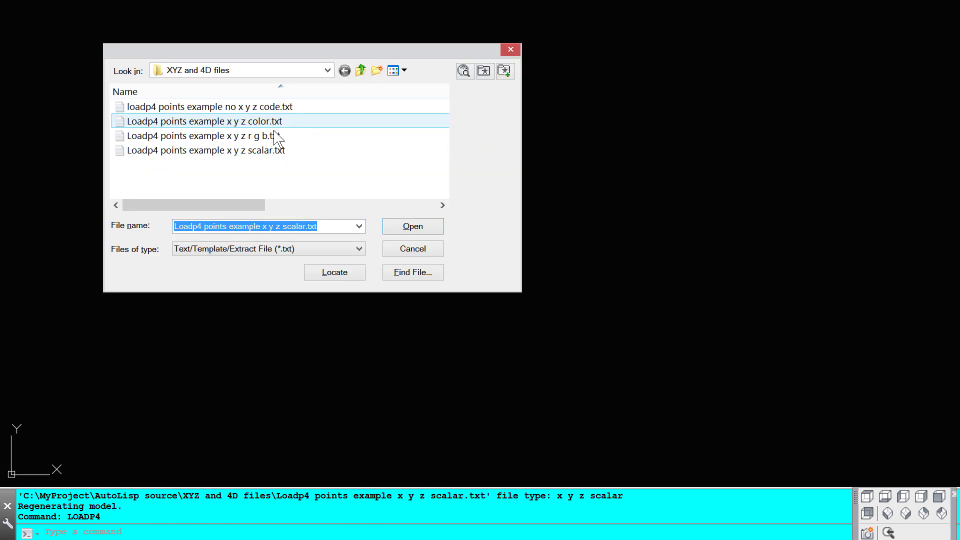
{"action": "left_click", "coordinate": [263, 151]}
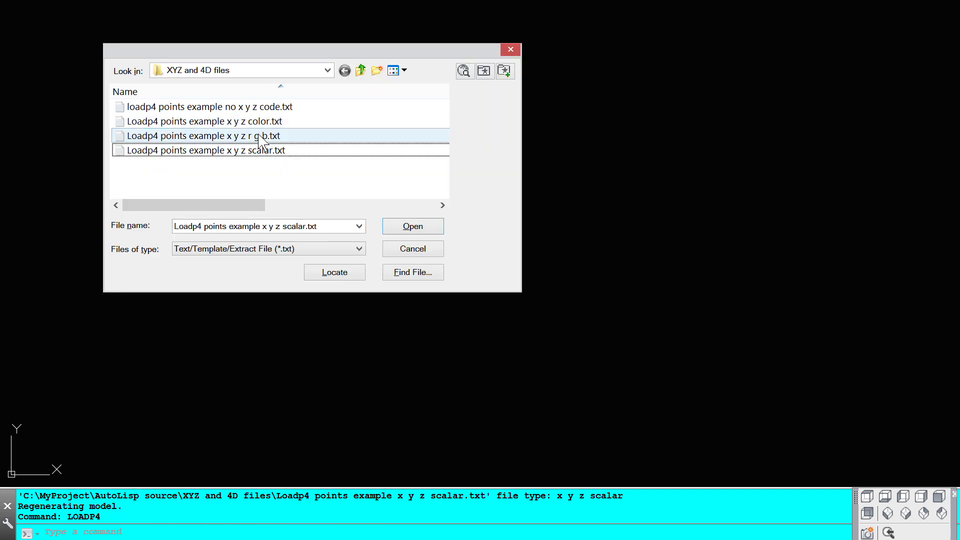
{"action": "left_click", "coordinate": [413, 226]}
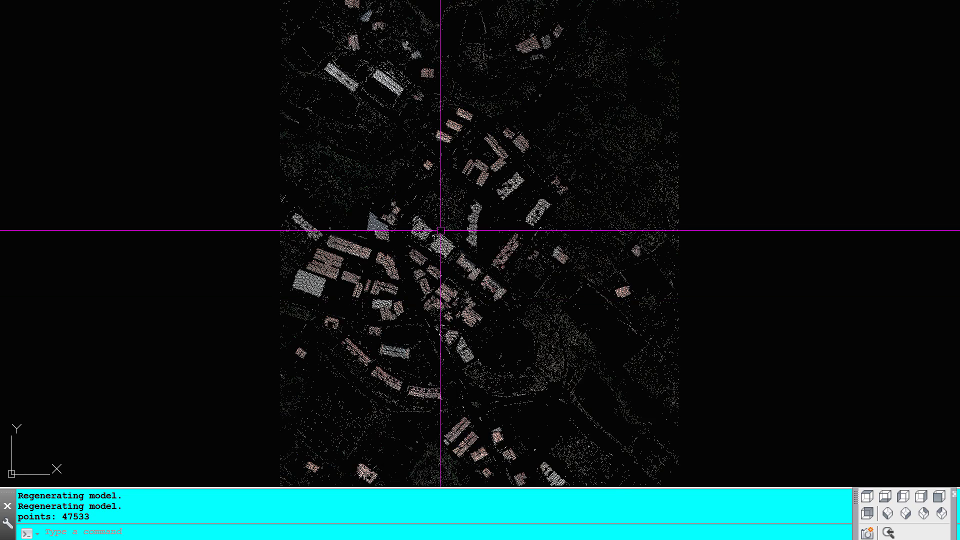
View the RGB city cloud in SW Isometric, zoom to inspect it, then begin erasing.
{"action": "left_click", "coordinate": [888, 520]}
{"action": "scroll", "coordinate": [495, 347], "scroll_direction": "up", "scroll_amount": 5}
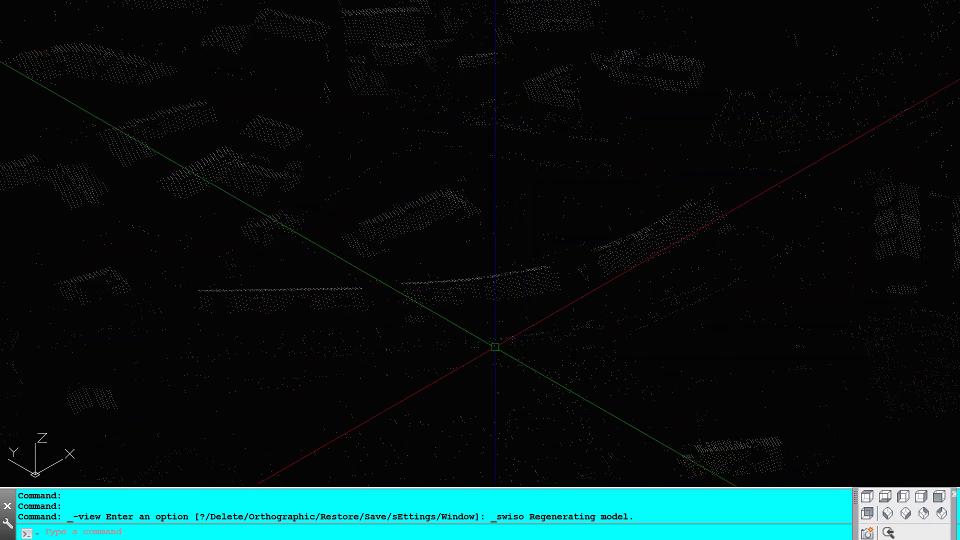
{"action": "scroll", "coordinate": [495, 346], "scroll_direction": "down", "scroll_amount": 3}
{"action": "scroll", "coordinate": [500, 300], "scroll_direction": "down", "scroll_amount": 3}
{"action": "scroll", "coordinate": [514, 219], "scroll_direction": "down", "scroll_amount": 3}
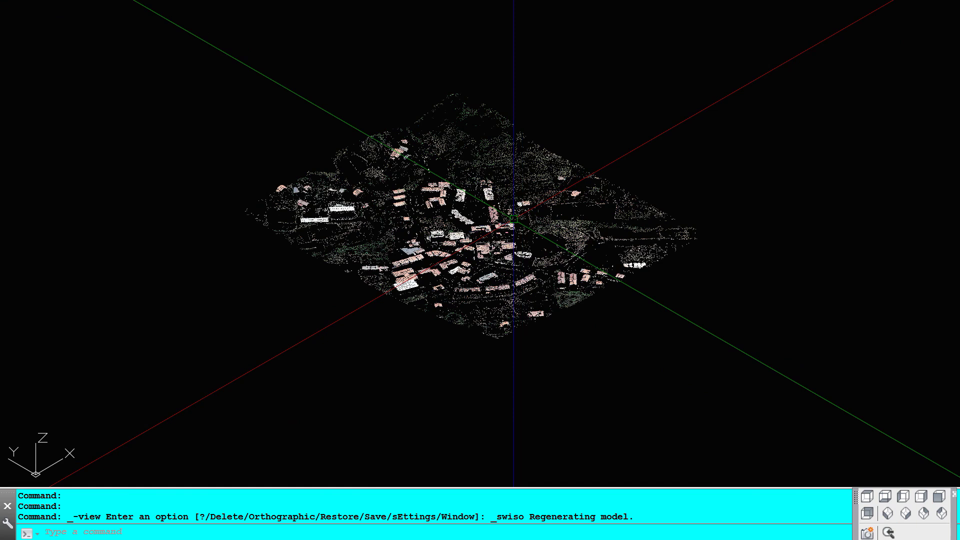
{"action": "type", "text": "E"}
{"action": "key", "text": "Return"}
Erase the whole city point cloud and return to the plan view.
{"action": "type", "text": "all"}
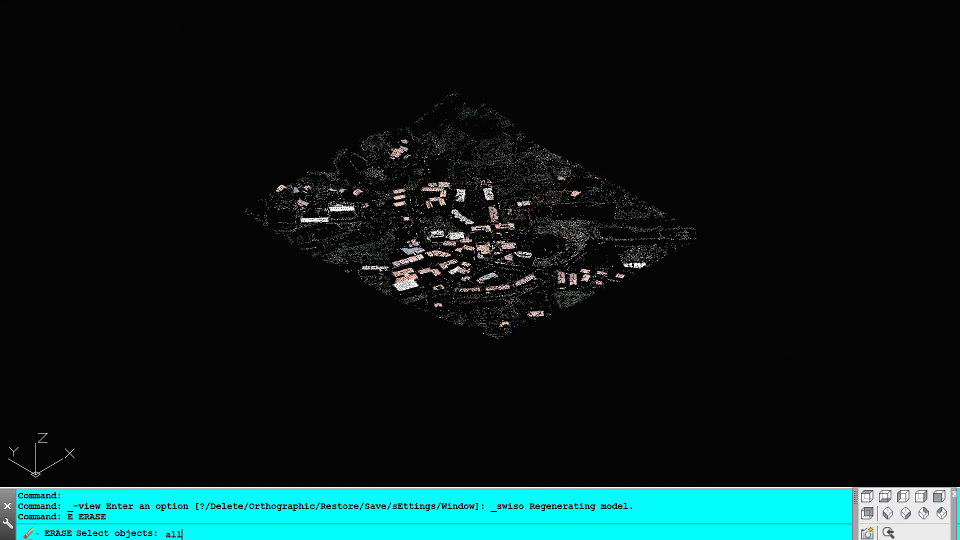
{"action": "key", "text": "Return"}
{"action": "key", "text": "Return"}
{"action": "type", "text": "PLAN"}
Load the x y z color example file's 60633 points and view them in SW Isometric.
{"action": "key", "text": "Return"}
{"action": "key", "text": "Return"}
{"action": "type", "text": "load4"}
{"action": "key", "text": "Return"}
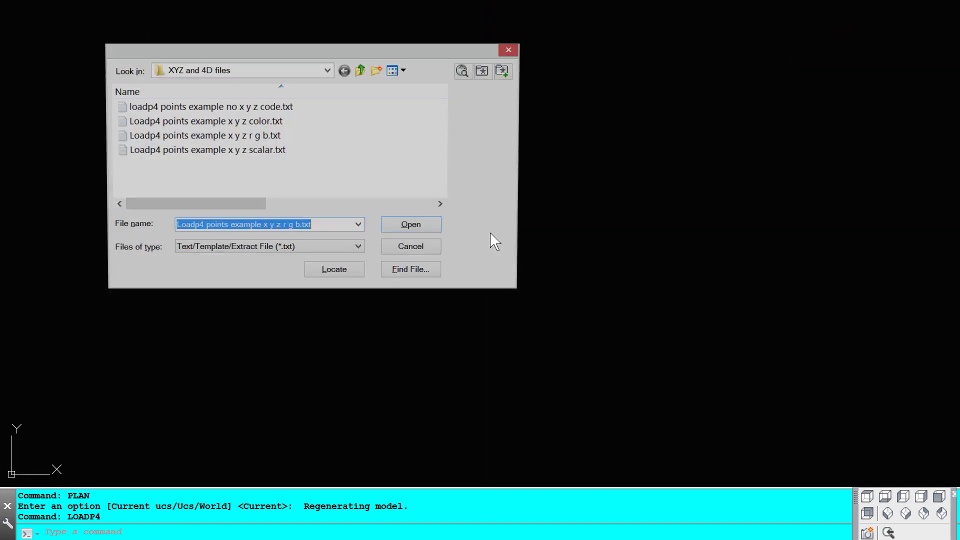
{"action": "left_click", "coordinate": [260, 122]}
{"action": "left_click", "coordinate": [402, 227]}
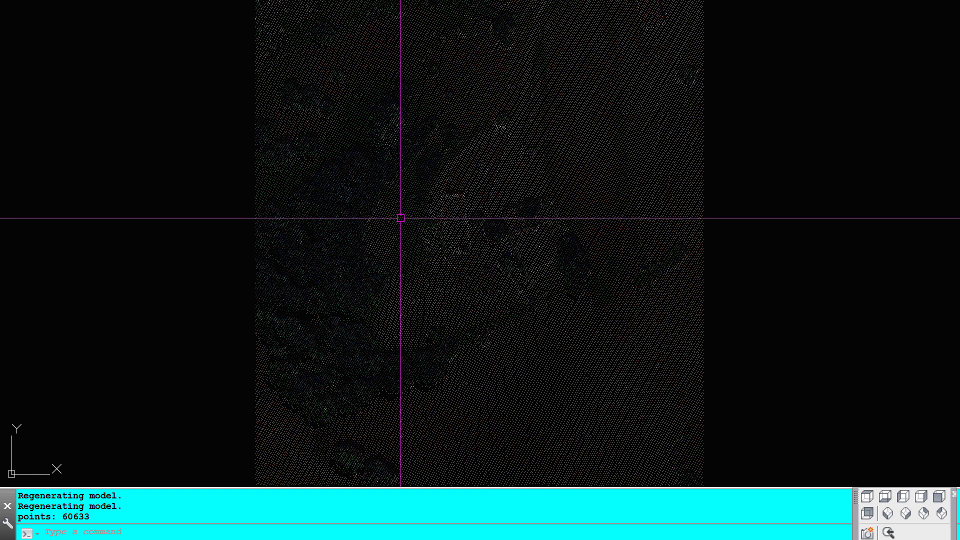
{"action": "left_click", "coordinate": [887, 515]}
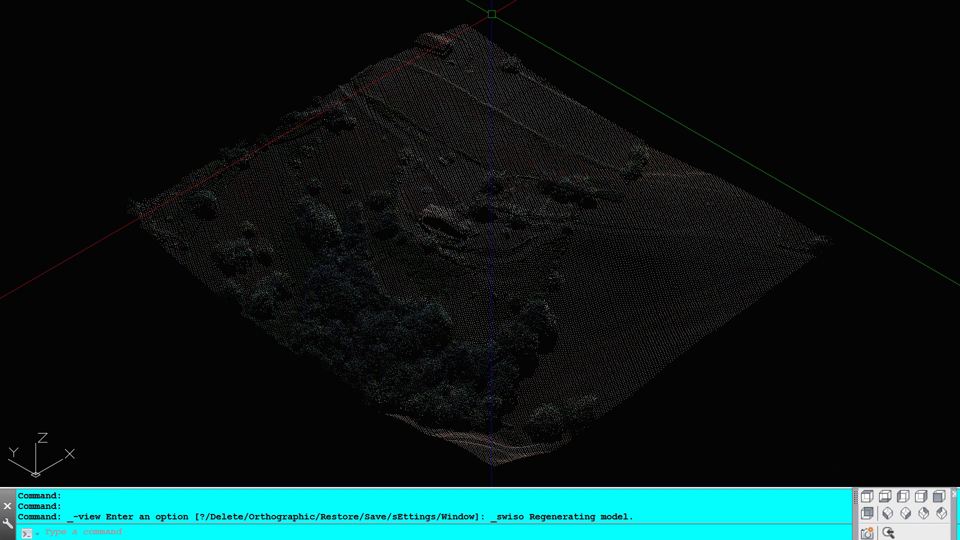
Set PDMODE to 33 and orbit the cloud to a lower, flatter angle.
{"action": "middle_click", "coordinate": [426, 314], "text": "shift"}
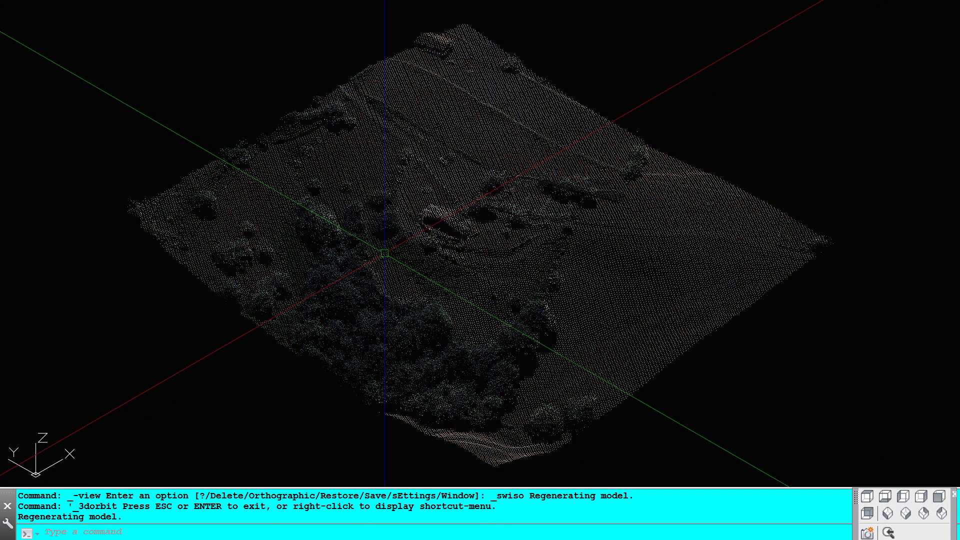
{"action": "type", "text": "pdmode"}
{"action": "key", "text": "Return"}
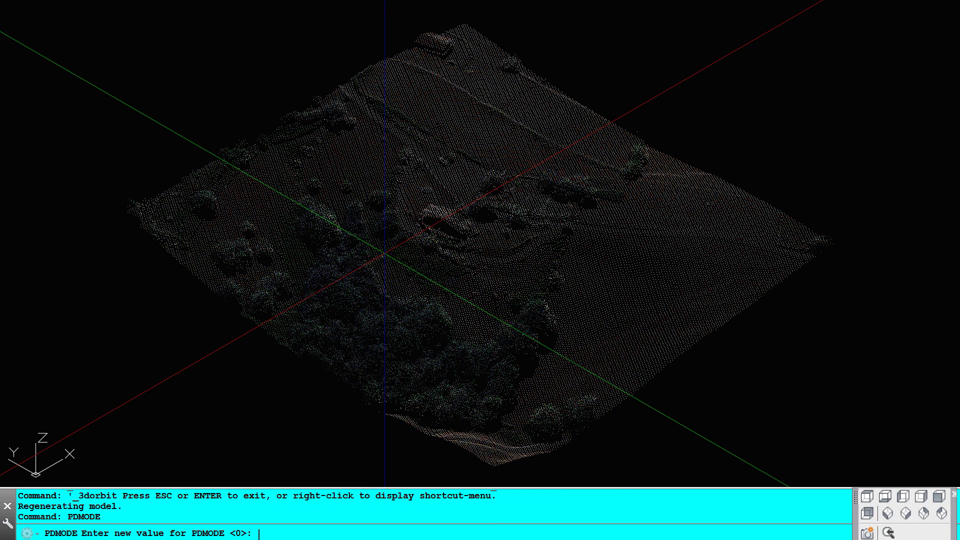
{"action": "type", "text": "33"}
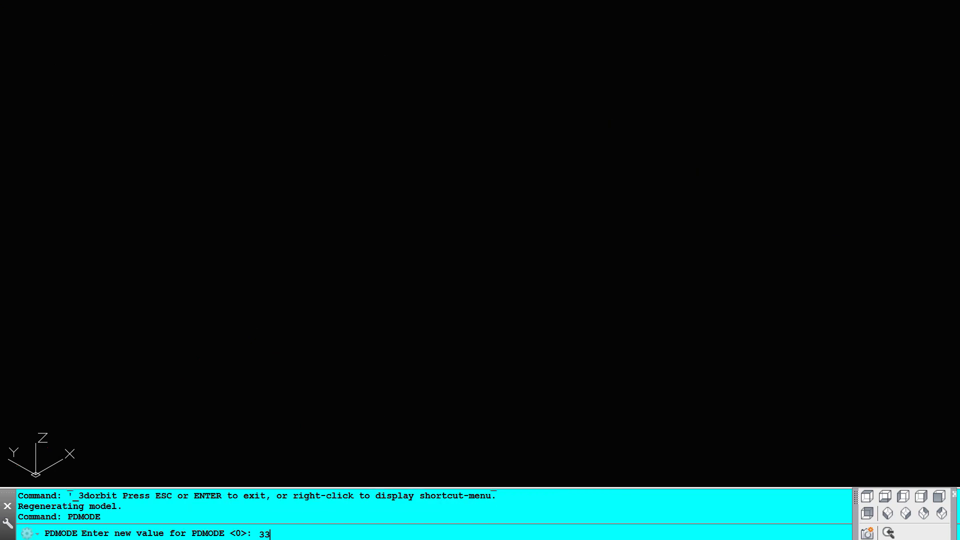
{"action": "key", "text": "Return"}
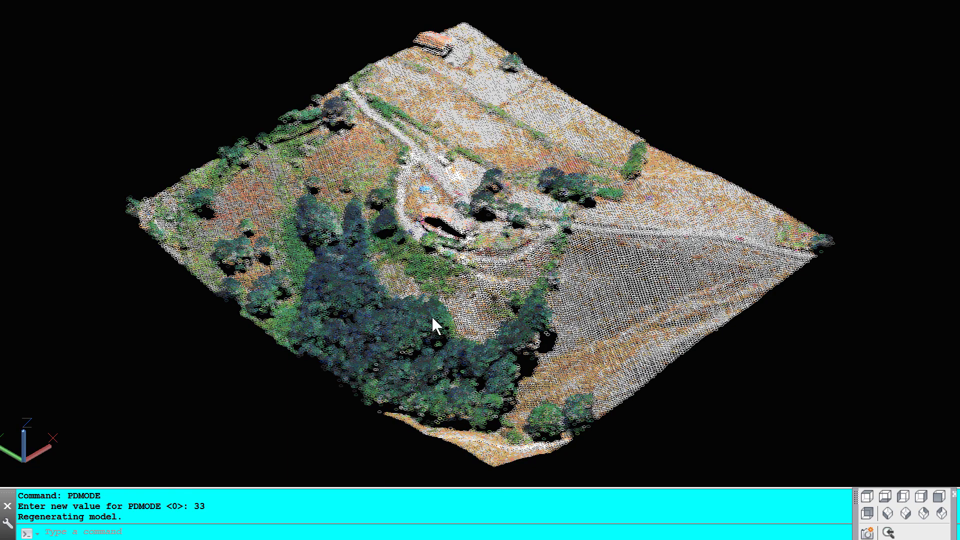
{"action": "middle_click_drag", "start_coordinate": [431, 316], "coordinate": [434, 345], "text": "shift"}
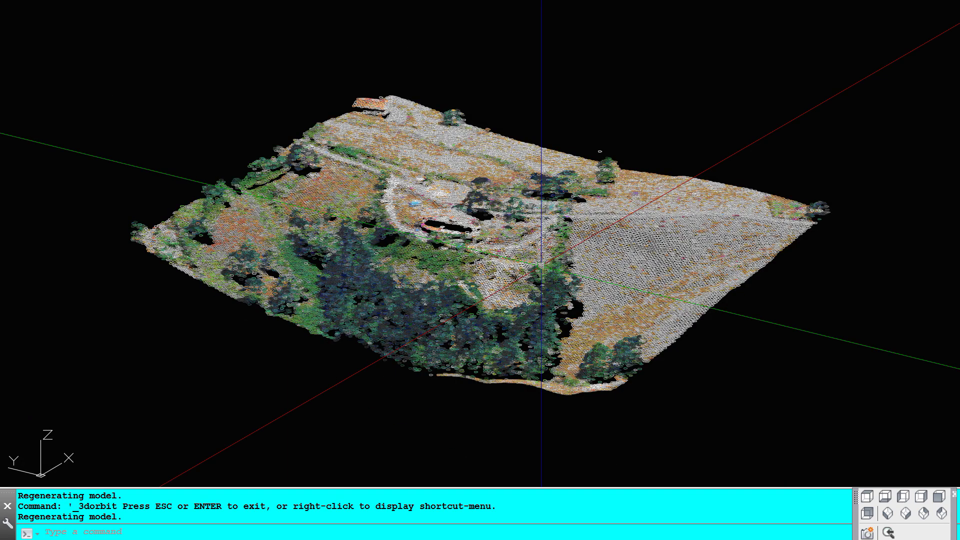
Erase everything and load 'loadp4 points example no x y z code.txt' with LOADP4.
{"action": "type", "text": "e"}
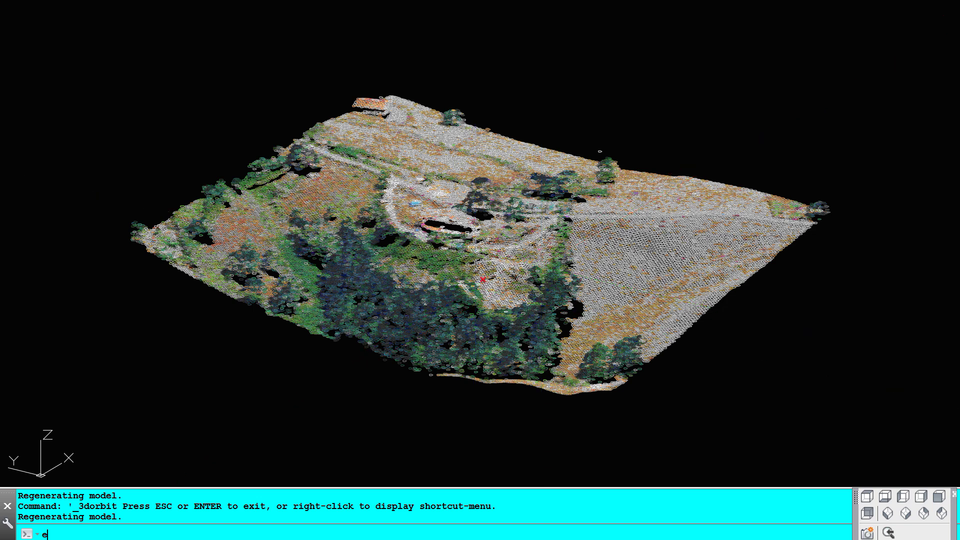
{"action": "key", "text": "Return"}
{"action": "type", "text": "all"}
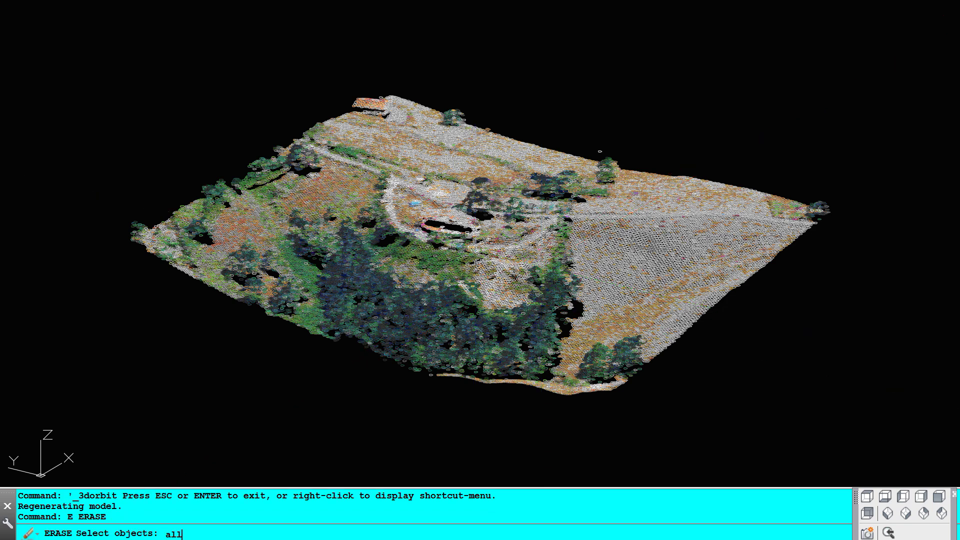
{"action": "type", "text": "oadp4"}
{"action": "key", "text": "Return"}
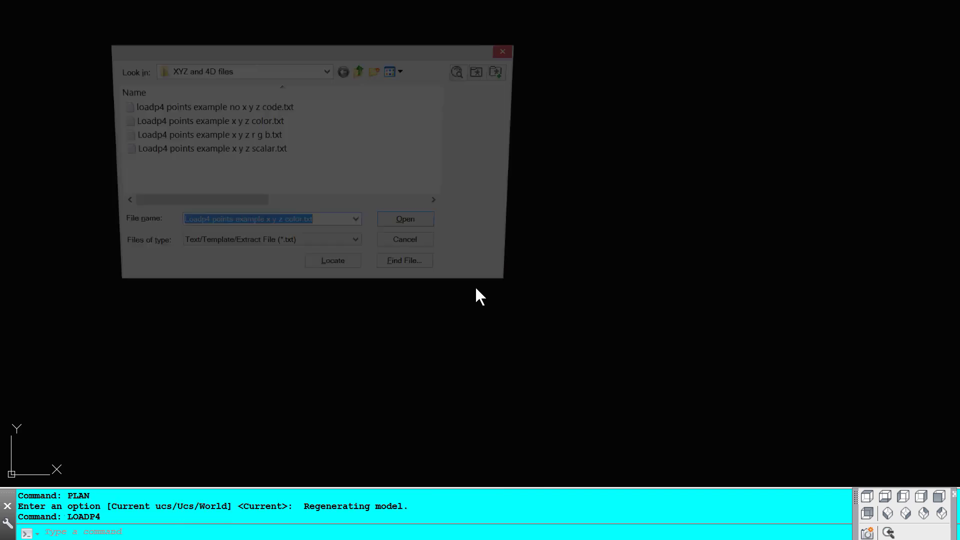
{"action": "left_click", "coordinate": [262, 109]}
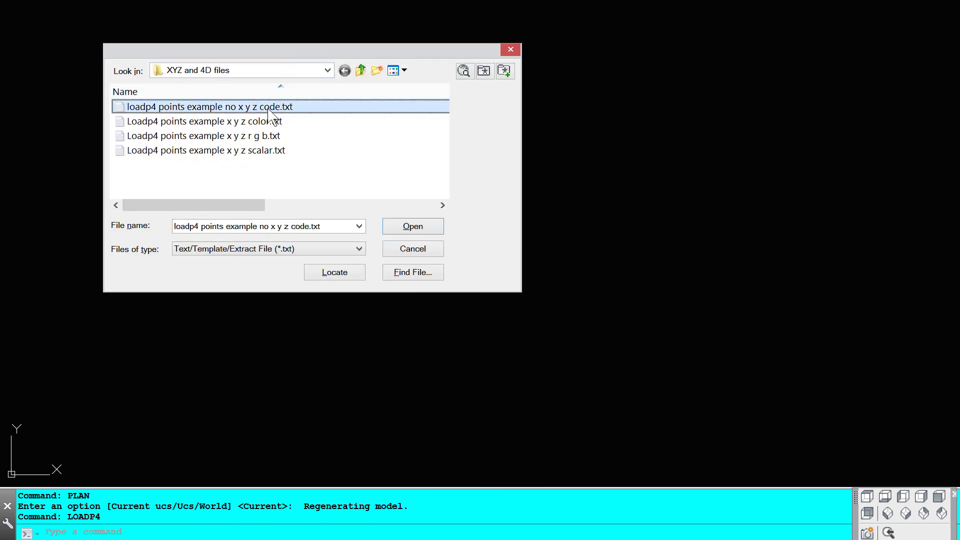
{"action": "left_click", "coordinate": [415, 225]}
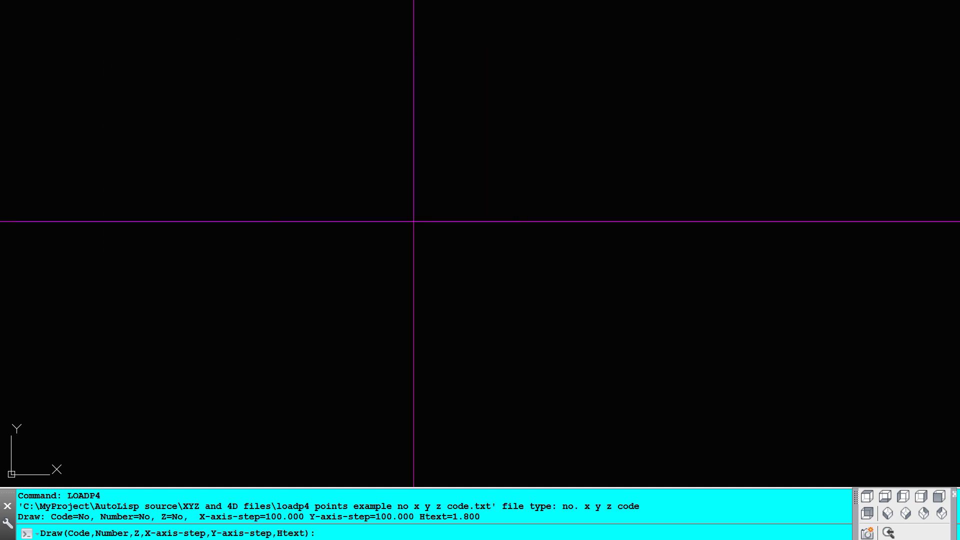
Turn on drawing of codes, numbers and elevations, then draw the 1347 survey points.
{"action": "type", "text": "c"}
{"action": "key", "text": "Return"}
{"action": "type", "text": "n"}
{"action": "key", "text": "Return"}
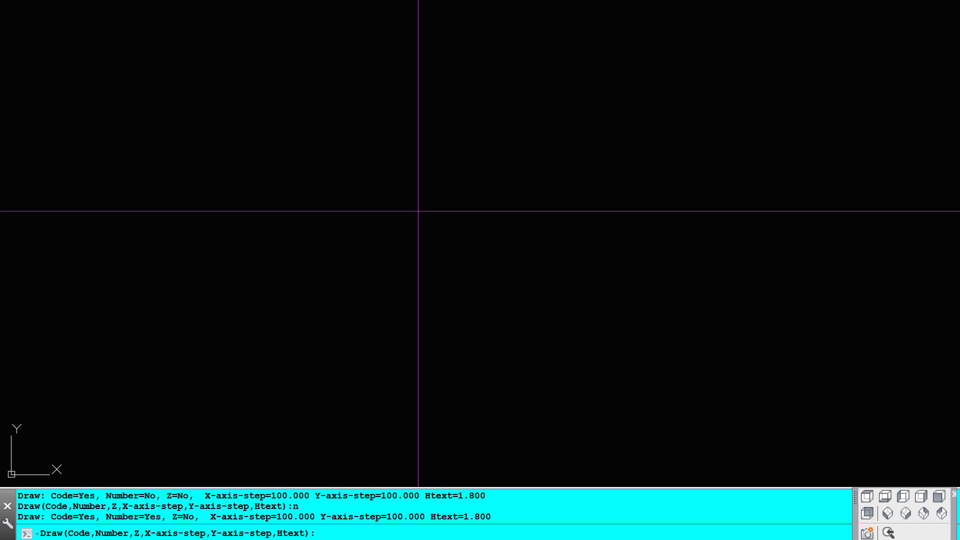
{"action": "key", "text": "Return"}
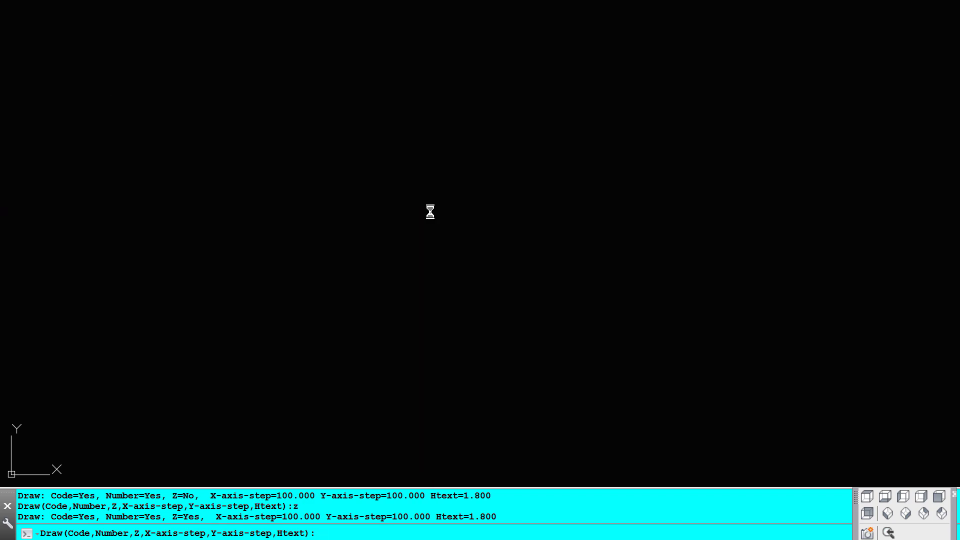
{"action": "key", "text": "Return"}
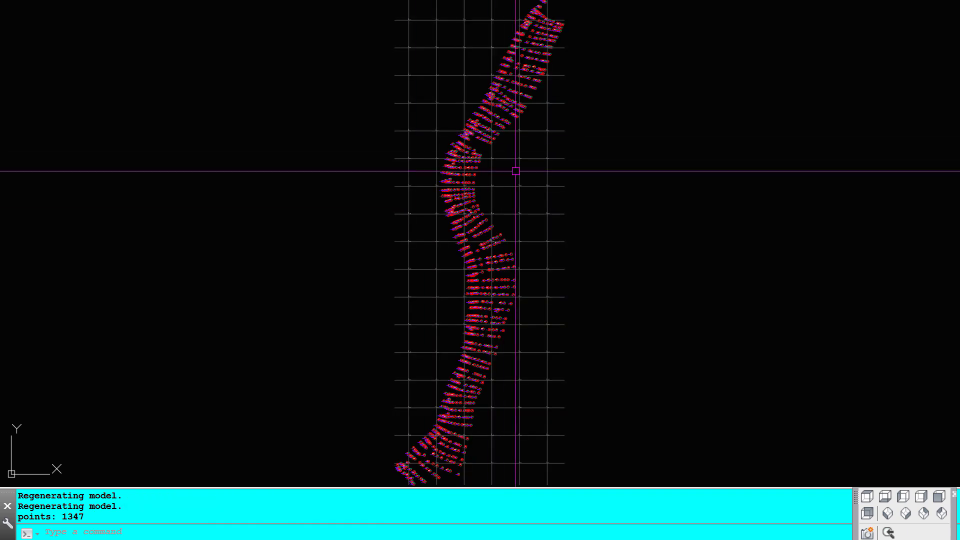
Set the point display size (PDSIZE) to -1 so the survey markers are small.
{"action": "scroll", "coordinate": [452, 171], "scroll_direction": "up", "scroll_amount": 6}
{"action": "scroll", "coordinate": [486, 171], "scroll_direction": "up", "scroll_amount": 2}
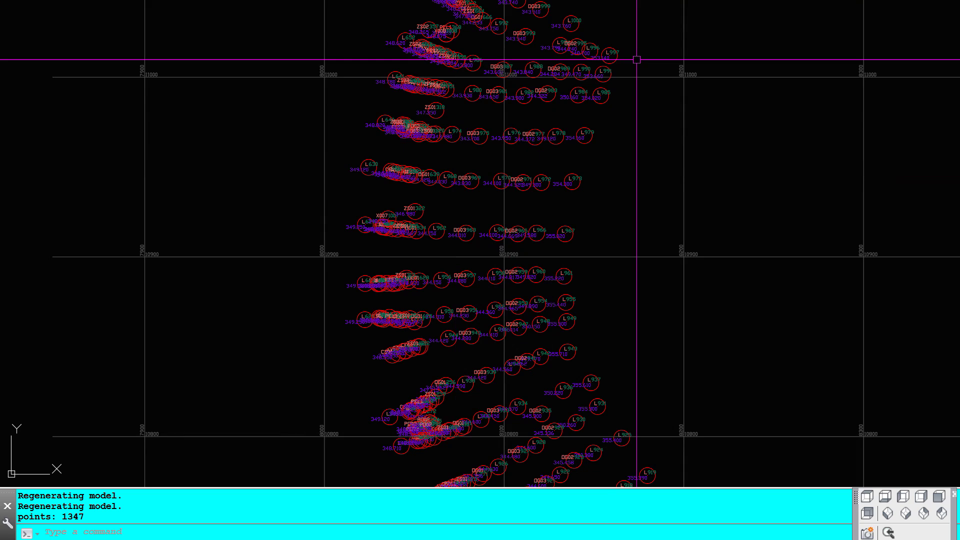
{"action": "type", "text": "psize"}
{"action": "key", "text": "Return"}
{"action": "type", "text": "-1"}
{"action": "key", "text": "Return"}
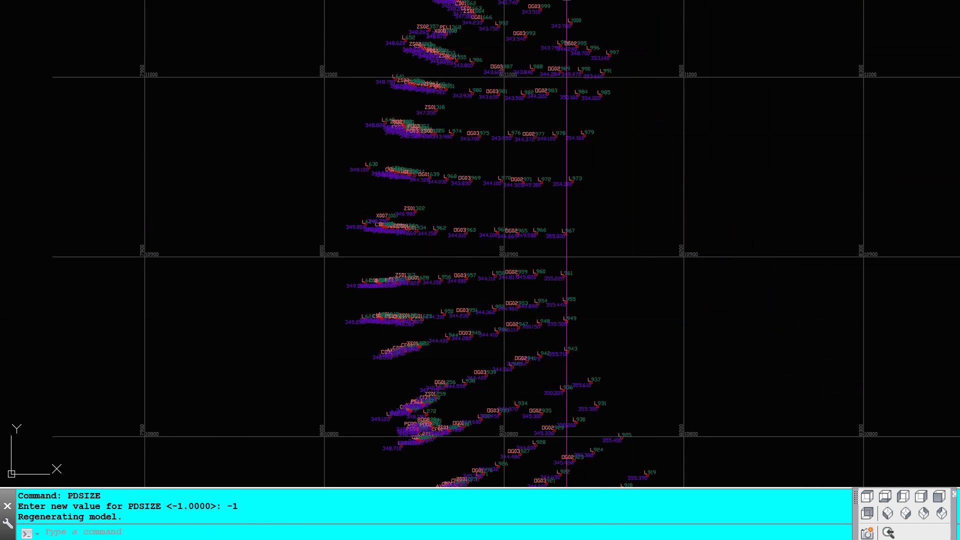
Orbit to inspect the survey points in 3D, then return to plan view and zoom in.
{"action": "mouse_move", "coordinate": [442, 326]}
{"action": "middle_mouse_down", "text": "shift"}
{"action": "mouse_move", "coordinate": [456, 306]}
{"action": "mouse_move", "coordinate": [459, 181]}
{"action": "mouse_move", "coordinate": [463, 172]}
{"action": "mouse_move", "coordinate": [504, 190]}
{"action": "mouse_move", "coordinate": [512, 175]}
{"action": "mouse_move", "coordinate": [502, 174]}
{"action": "middle_mouse_up", "text": "shift"}
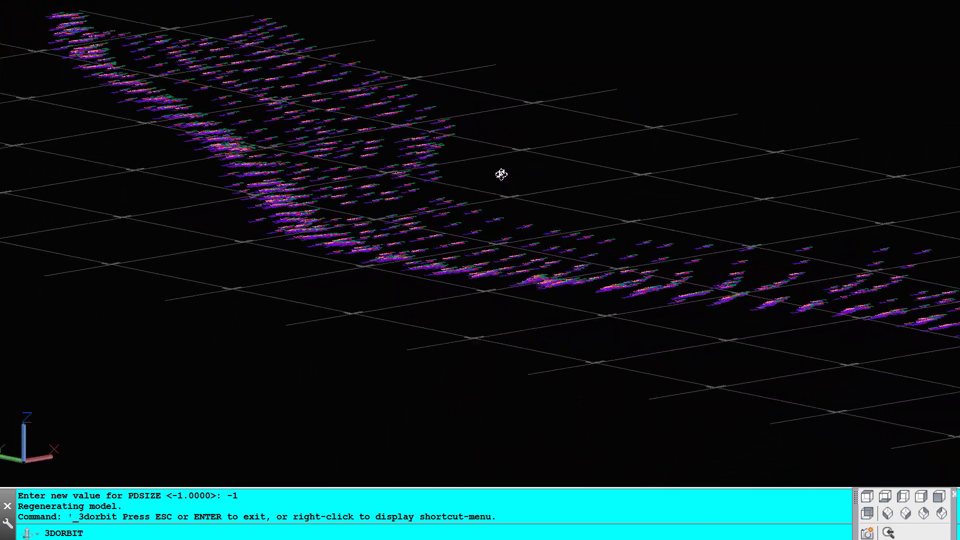
{"action": "right_click", "coordinate": [536, 176]}
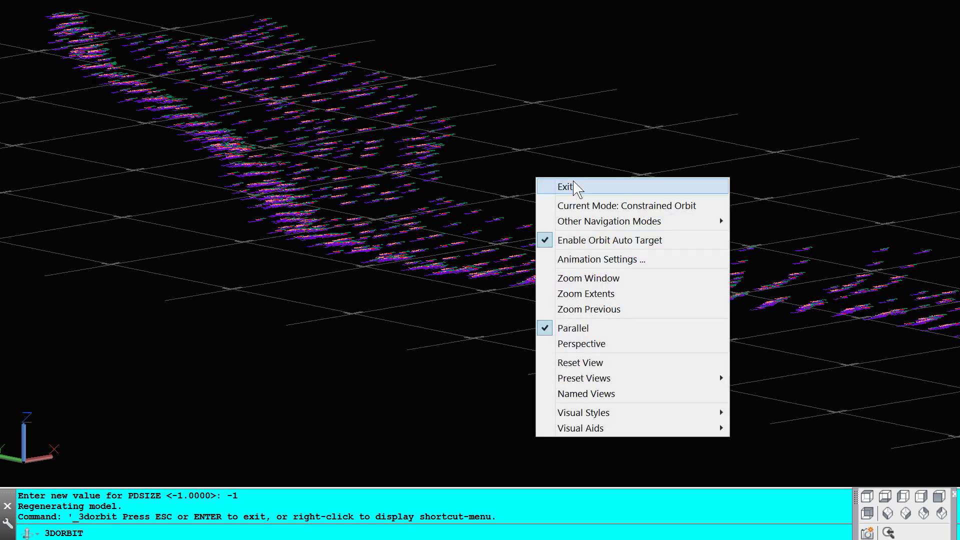
{"action": "left_click", "coordinate": [575, 187]}
{"action": "scroll", "coordinate": [466, 214], "scroll_direction": "up", "scroll_amount": 5}
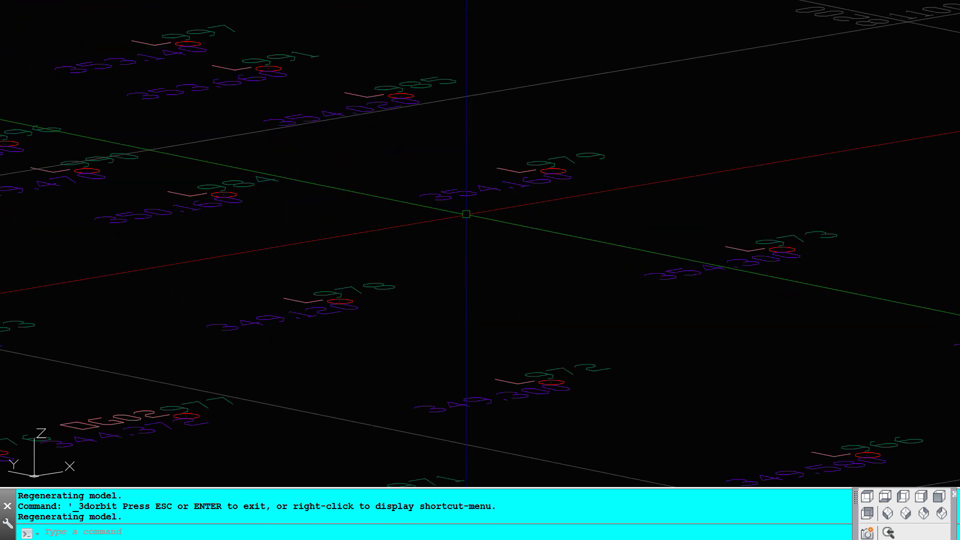
{"action": "type", "text": "plan"}
{"action": "key", "text": "Return"}
{"action": "key", "text": "Return"}
{"action": "scroll", "coordinate": [465, 150], "scroll_direction": "up", "scroll_amount": 1}
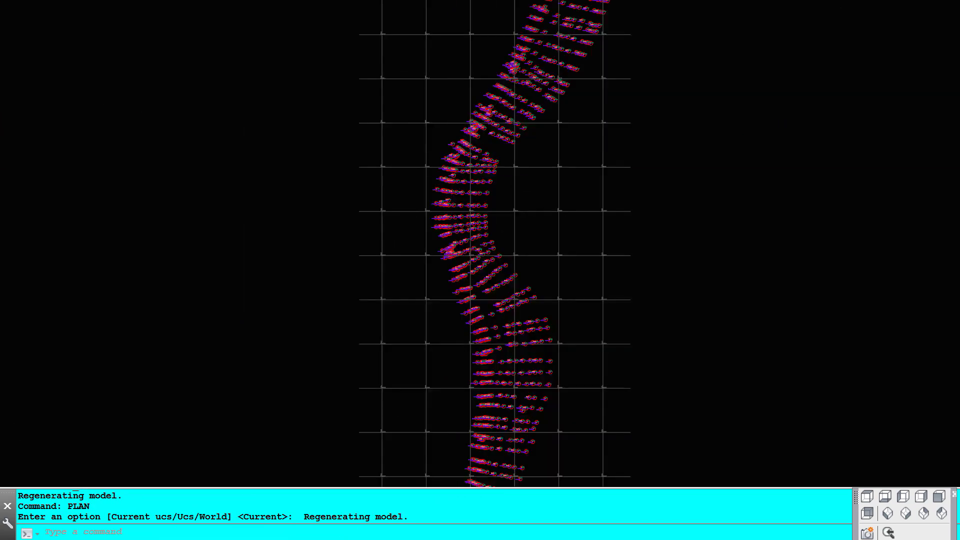
{"action": "scroll", "coordinate": [632, 190], "scroll_direction": "up", "scroll_amount": 4}
{"action": "scroll", "coordinate": [631, 165], "scroll_direction": "up", "scroll_amount": 2}
Regenerate, pan to points L985–L998, and switch to the scalar file in the text editor.
{"action": "type", "text": "re"}
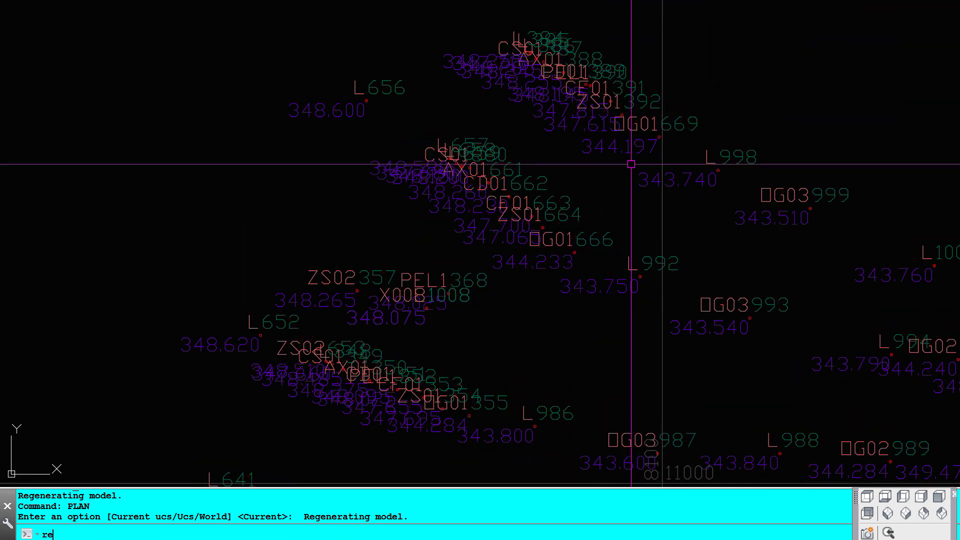
{"action": "key", "text": "Return"}
{"action": "mouse_move", "coordinate": [801, 287]}
{"action": "middle_mouse_down"}
{"action": "mouse_move", "coordinate": [643, 236]}
{"action": "mouse_move", "coordinate": [317, 156]}
{"action": "middle_mouse_up"}
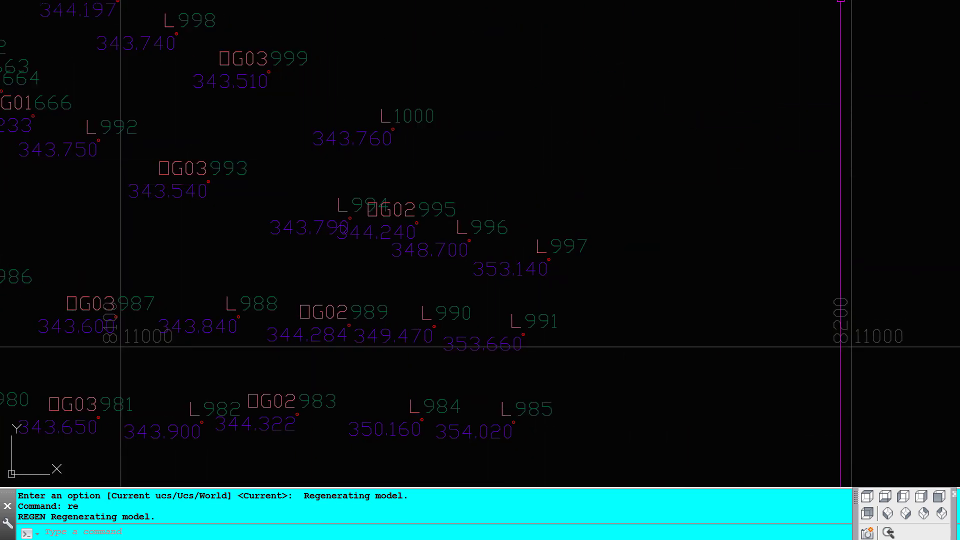
{"action": "key", "text": "alt+Tab"}
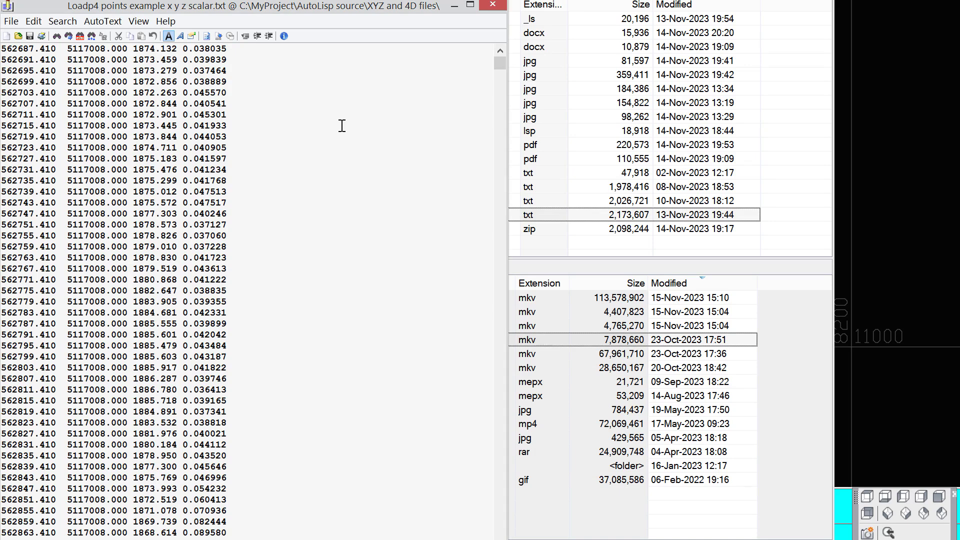
Scroll through the scalar point file's four data columns.
{"action": "scroll", "coordinate": [342, 126], "scroll_direction": "down", "scroll_amount": 4}
{"action": "scroll", "coordinate": [342, 126], "scroll_direction": "down", "scroll_amount": 8}
{"action": "scroll", "coordinate": [342, 125], "scroll_direction": "down", "scroll_amount": 7}
{"action": "scroll", "coordinate": [342, 126], "scroll_direction": "down", "scroll_amount": 2}
{"action": "scroll", "coordinate": [342, 125], "scroll_direction": "down", "scroll_amount": 3}
Browse the x y z r g b file's coordinate and RGB columns, then bring up the x y z color file.
{"action": "key", "text": "alt+Tab"}
{"action": "key", "text": "Up"}
{"action": "key", "text": "Return"}
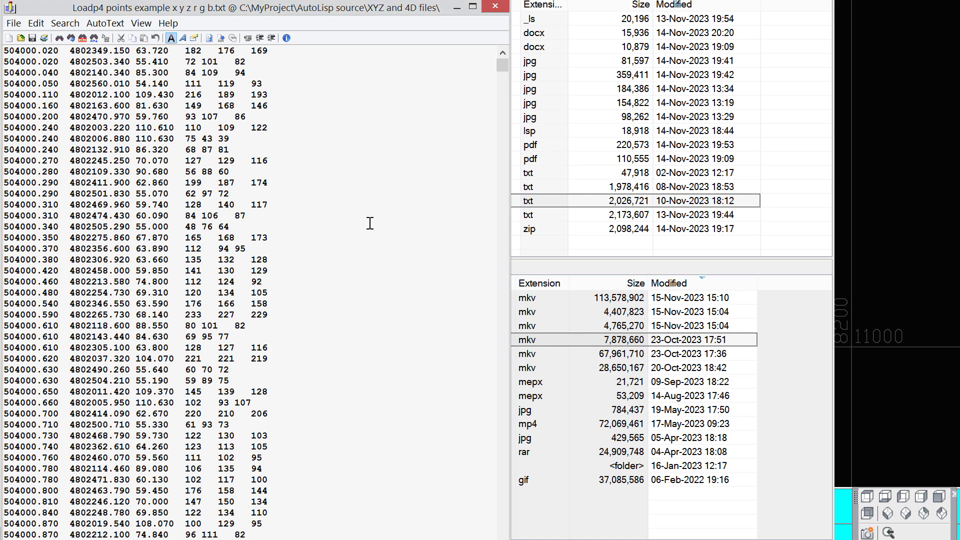
{"action": "scroll", "coordinate": [370, 223], "scroll_direction": "down", "scroll_amount": 2}
{"action": "scroll", "coordinate": [370, 223], "scroll_direction": "down", "scroll_amount": 3}
{"action": "scroll", "coordinate": [370, 224], "scroll_direction": "down", "scroll_amount": 3}
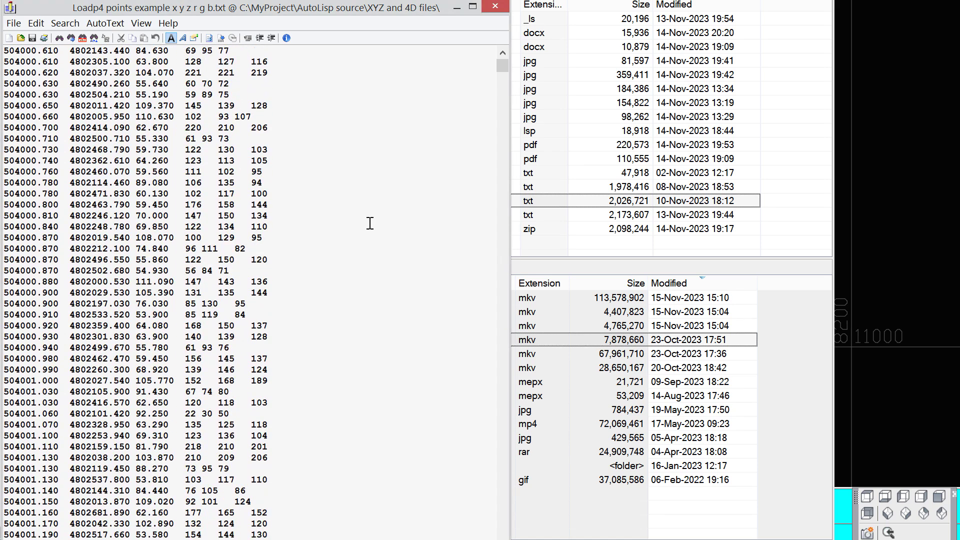
{"action": "scroll", "coordinate": [370, 223], "scroll_direction": "down", "scroll_amount": 4}
{"action": "scroll", "coordinate": [371, 223], "scroll_direction": "down", "scroll_amount": 3}
{"action": "scroll", "coordinate": [370, 223], "scroll_direction": "down", "scroll_amount": 5}
{"action": "scroll", "coordinate": [370, 223], "scroll_direction": "down", "scroll_amount": 2}
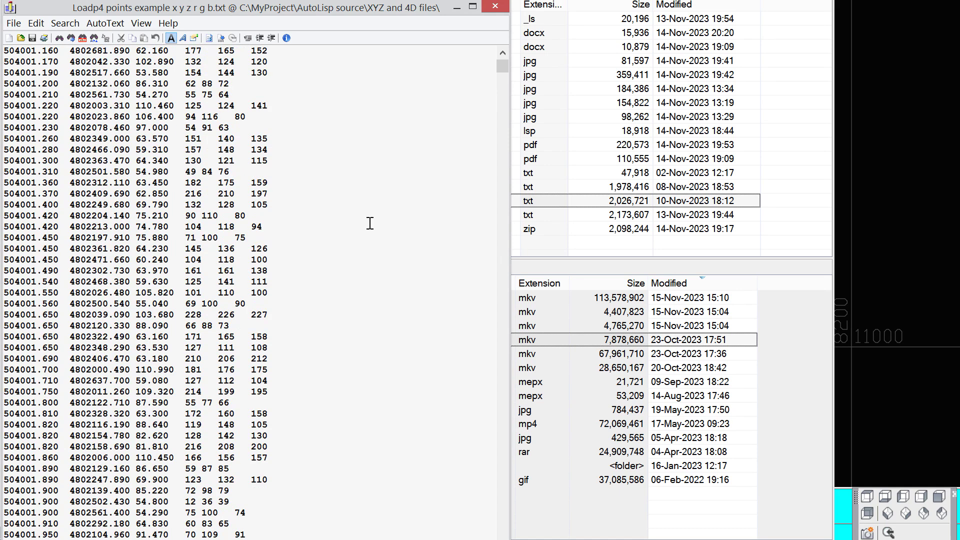
{"action": "key", "text": "Up"}
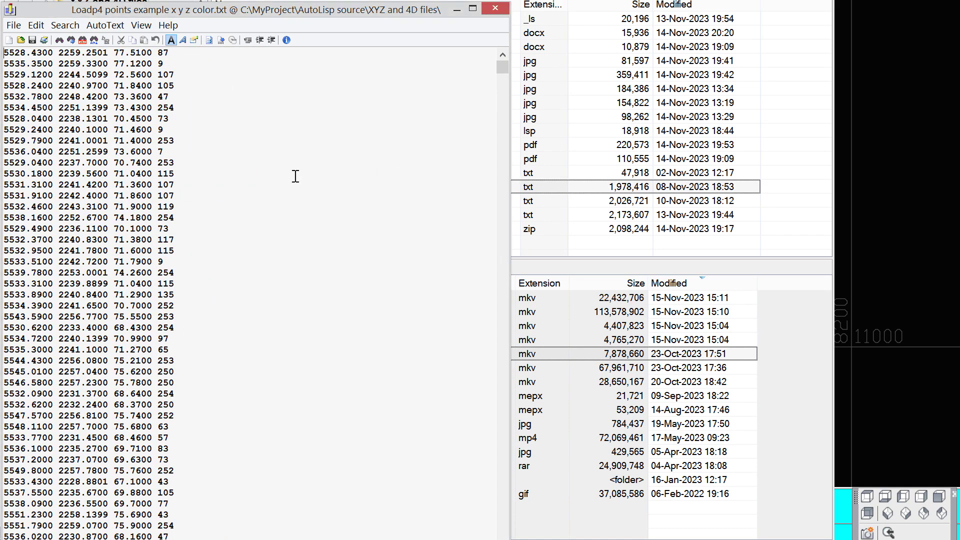
Scroll through the x y z color file's x, y, z and colour-number columns.
{"action": "scroll", "coordinate": [297, 176], "scroll_direction": "down", "scroll_amount": 3}
{"action": "scroll", "coordinate": [297, 176], "scroll_direction": "down", "scroll_amount": 3}
{"action": "scroll", "coordinate": [300, 177], "scroll_direction": "down", "scroll_amount": 3}
{"action": "scroll", "coordinate": [305, 178], "scroll_direction": "down", "scroll_amount": 5}
{"action": "scroll", "coordinate": [313, 179], "scroll_direction": "down", "scroll_amount": 5}
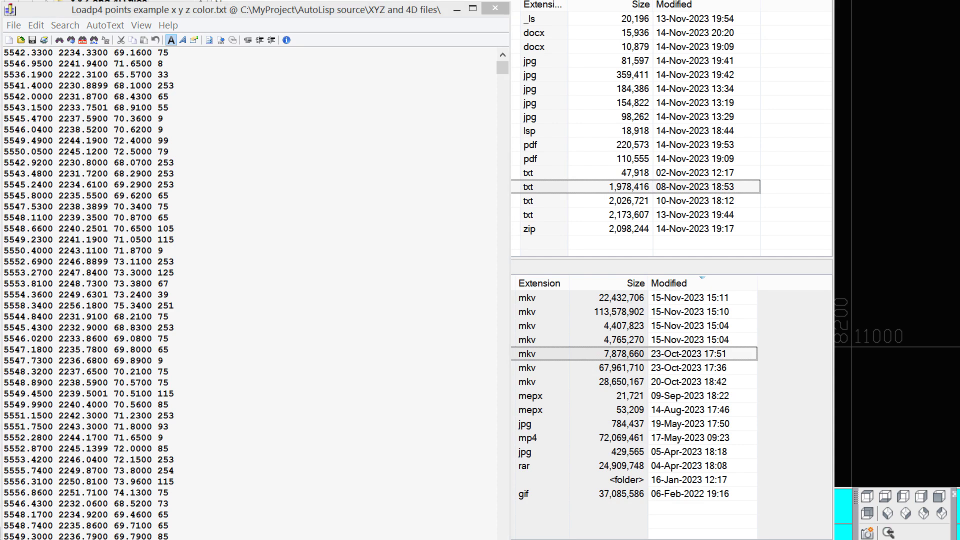
Show the no x y z code file and scroll down to its CD01 and CF01 rows.
{"action": "key", "text": "Up"}
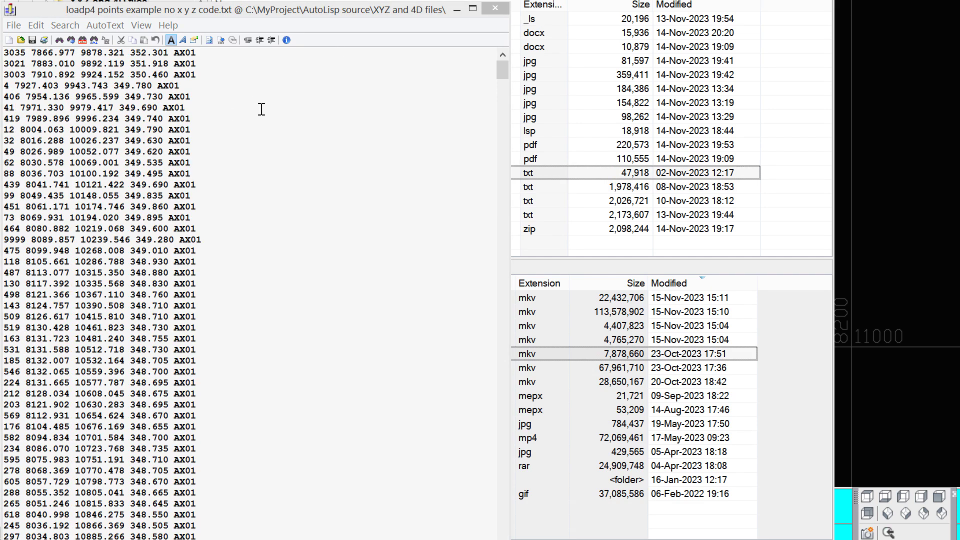
{"action": "scroll", "coordinate": [275, 106], "scroll_direction": "down", "scroll_amount": 1}
{"action": "scroll", "coordinate": [276, 107], "scroll_direction": "down", "scroll_amount": 7}
{"action": "scroll", "coordinate": [276, 107], "scroll_direction": "down", "scroll_amount": 3}
{"action": "scroll", "coordinate": [277, 107], "scroll_direction": "down", "scroll_amount": 3}
{"action": "scroll", "coordinate": [276, 107], "scroll_direction": "down", "scroll_amount": 3}
{"action": "scroll", "coordinate": [276, 107], "scroll_direction": "down", "scroll_amount": 3}
{"action": "scroll", "coordinate": [276, 107], "scroll_direction": "down", "scroll_amount": 3}
{"action": "scroll", "coordinate": [276, 107], "scroll_direction": "down", "scroll_amount": 3}
{"action": "scroll", "coordinate": [277, 107], "scroll_direction": "down", "scroll_amount": 3}
{"action": "scroll", "coordinate": [276, 107], "scroll_direction": "down", "scroll_amount": 3}
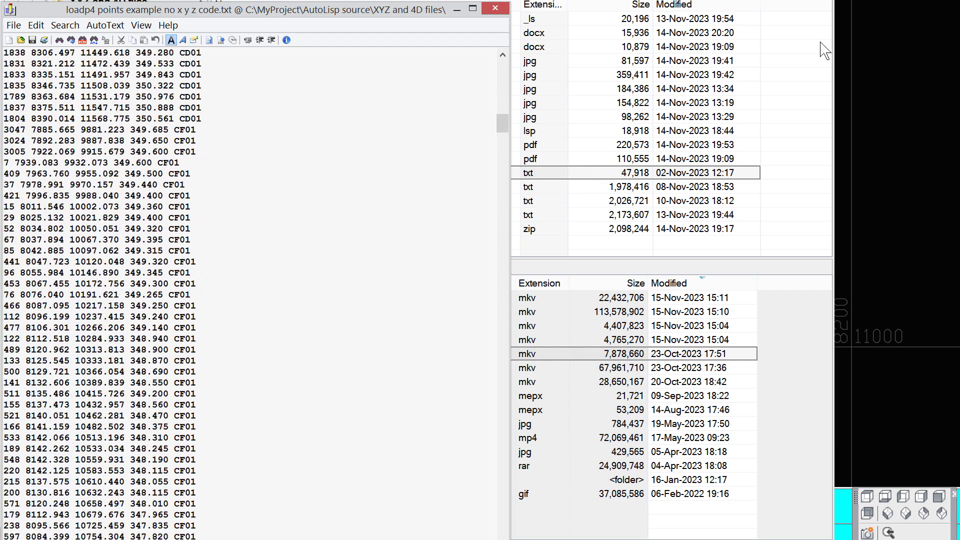